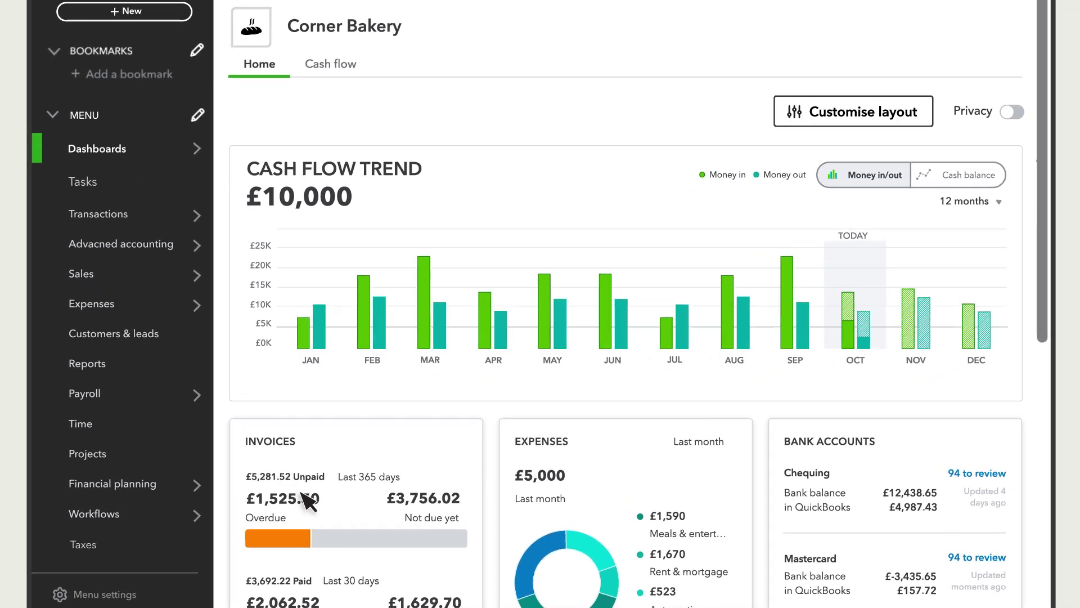
# Step: Bring up the Workflows flyout in the left menu from the Corner Bakery home dashboard
pyautogui.moveTo(141, 515)
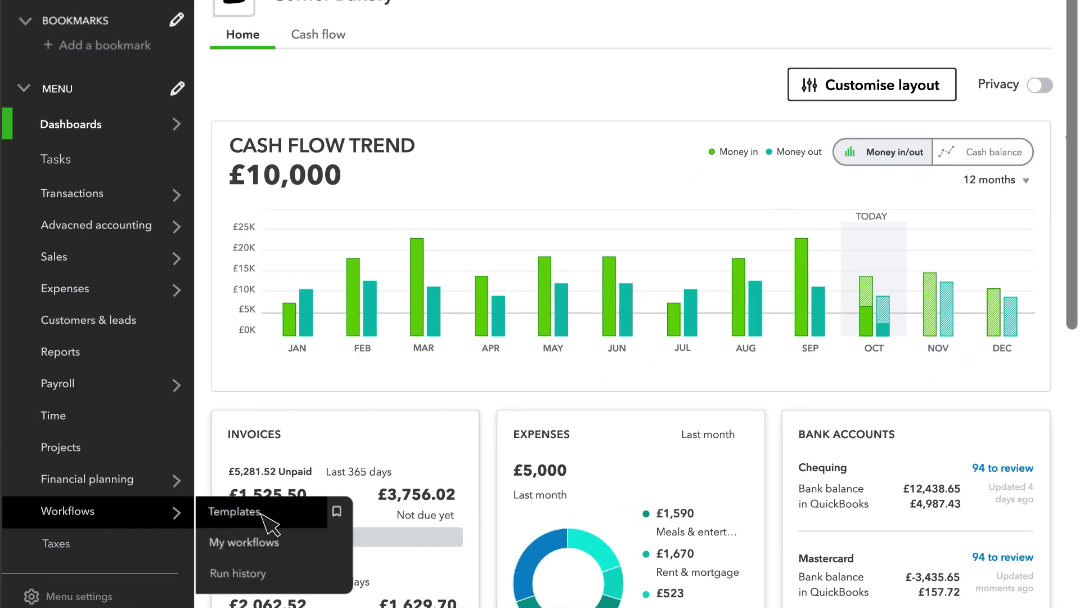
pyautogui.click(262, 544)
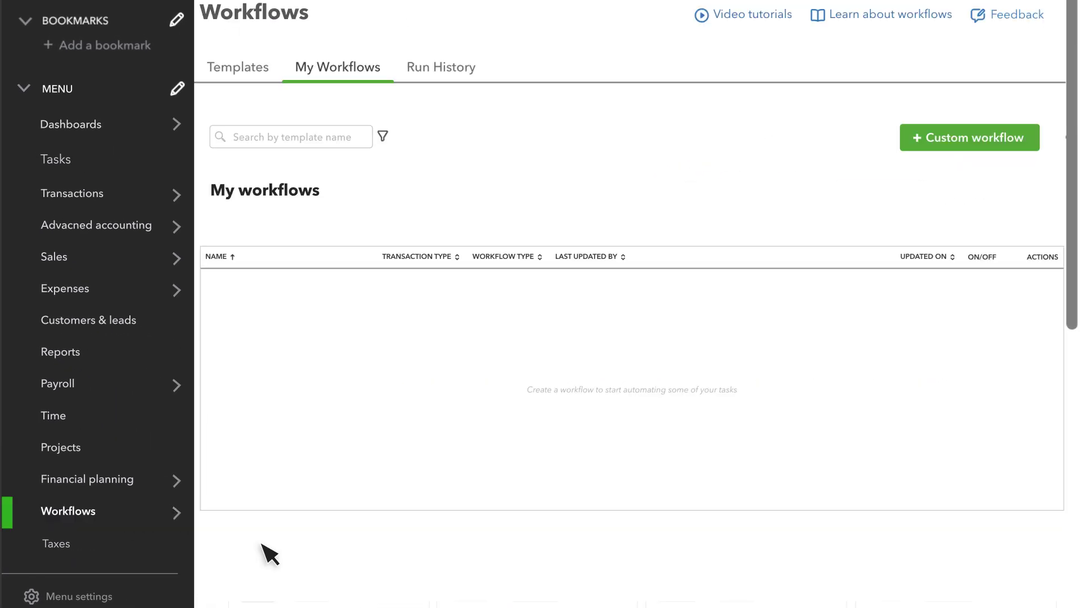
# Step: Browse the template cards on the Templates tab, scrolling down and back up
pyautogui.click(244, 79)
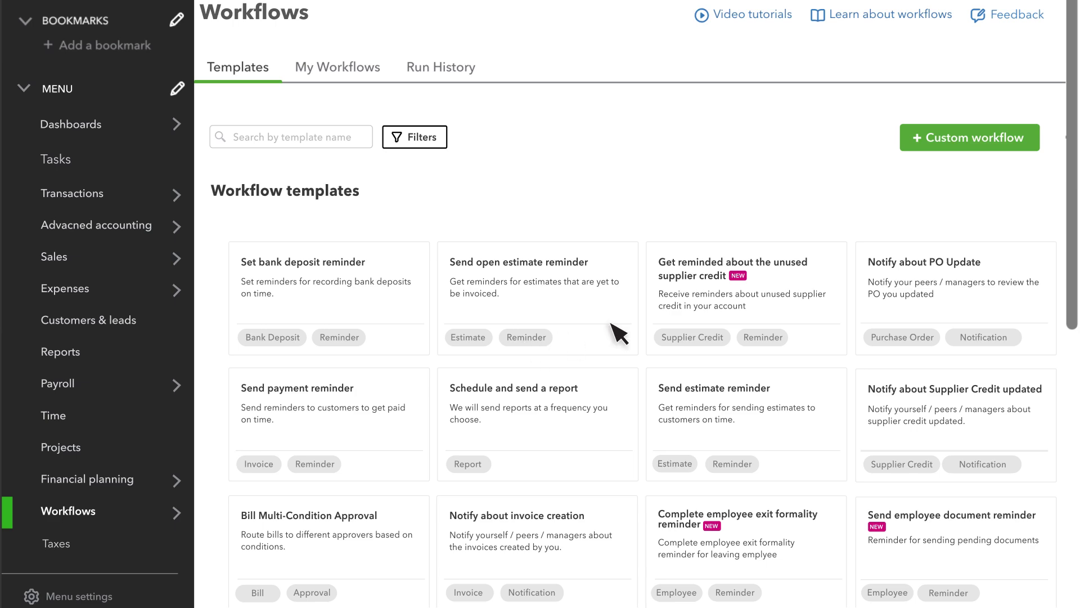
pyautogui.scroll(-3, 1072, 225)
pyautogui.moveTo(1073, 311); pyautogui.dragTo(1073, 371)
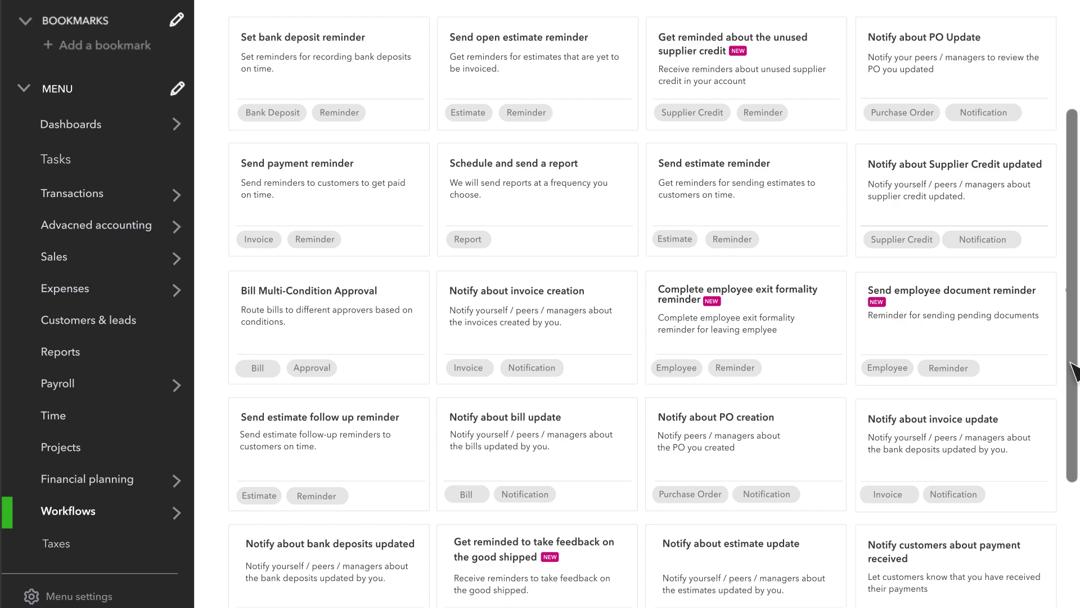
pyautogui.scroll(5, 1070, 242)
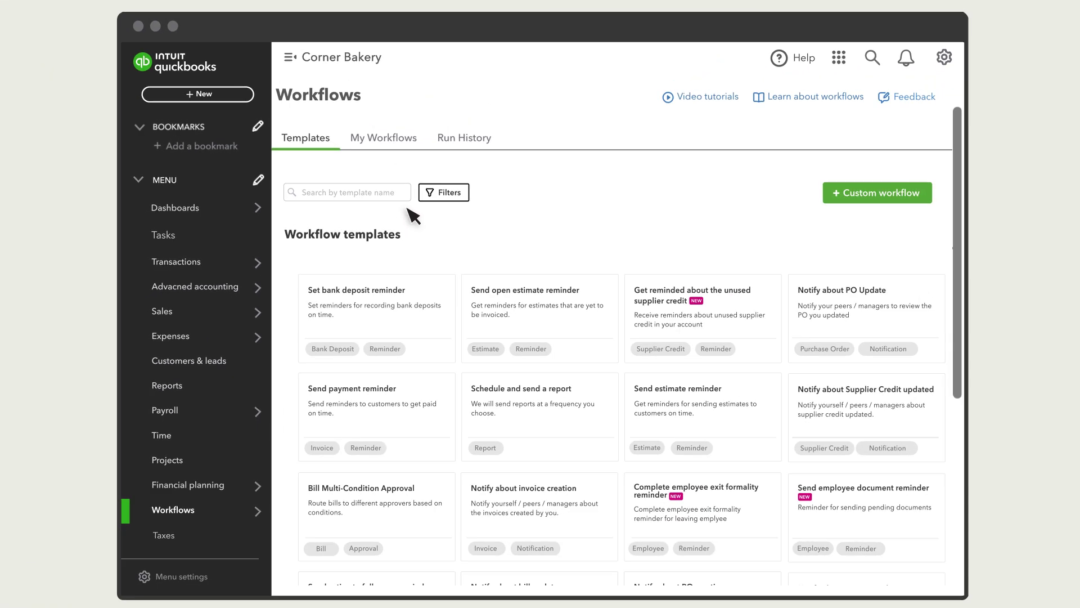
# Step: Filter the workflow templates to Get paid > Invoice templates
pyautogui.click(450, 195)
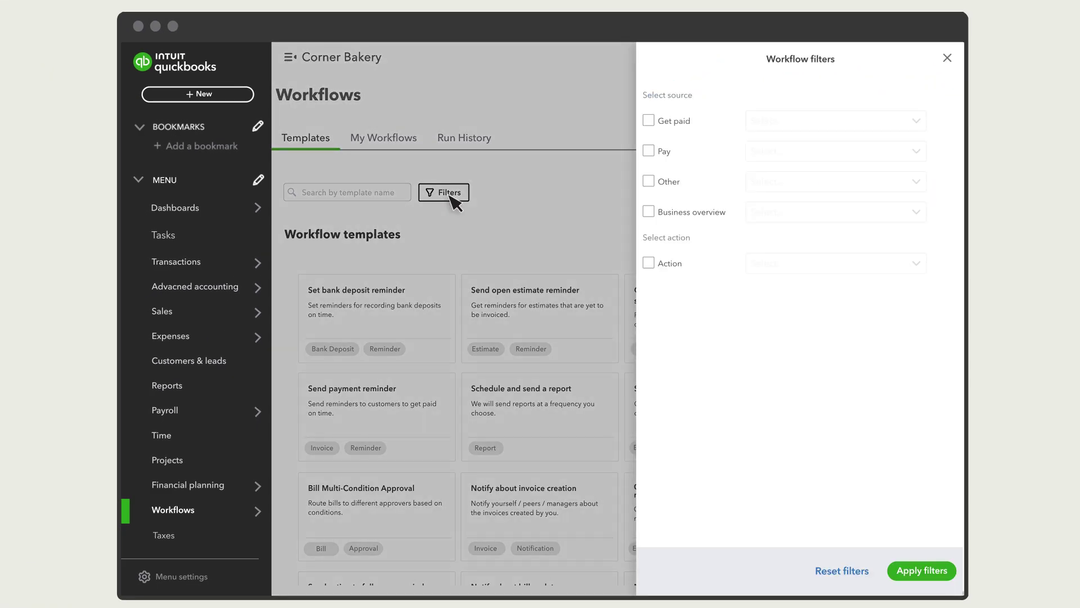
pyautogui.click(649, 121)
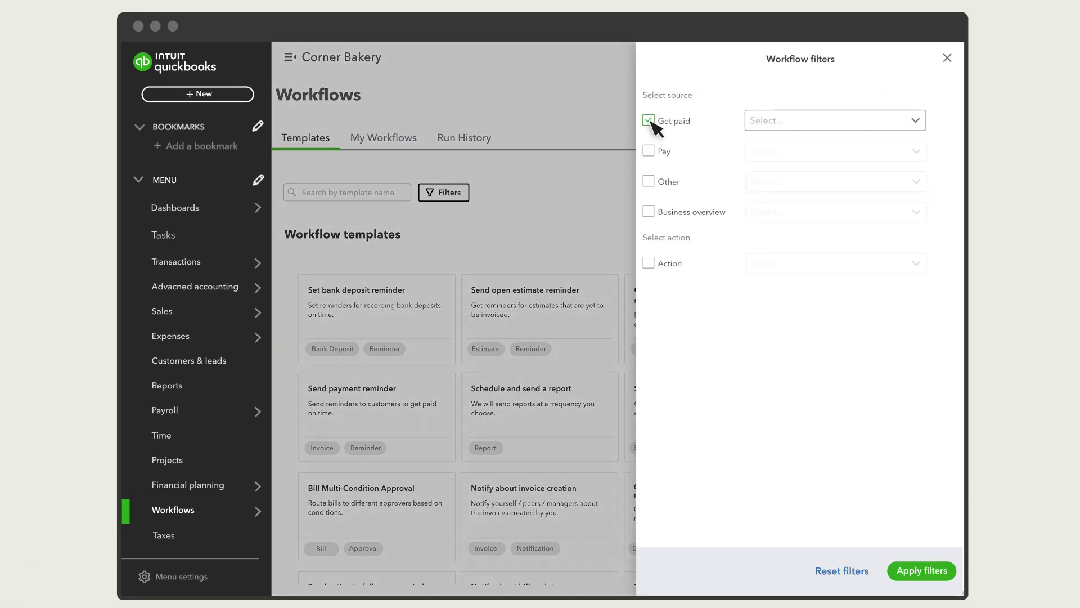
pyautogui.click(923, 125)
pyautogui.click(826, 145)
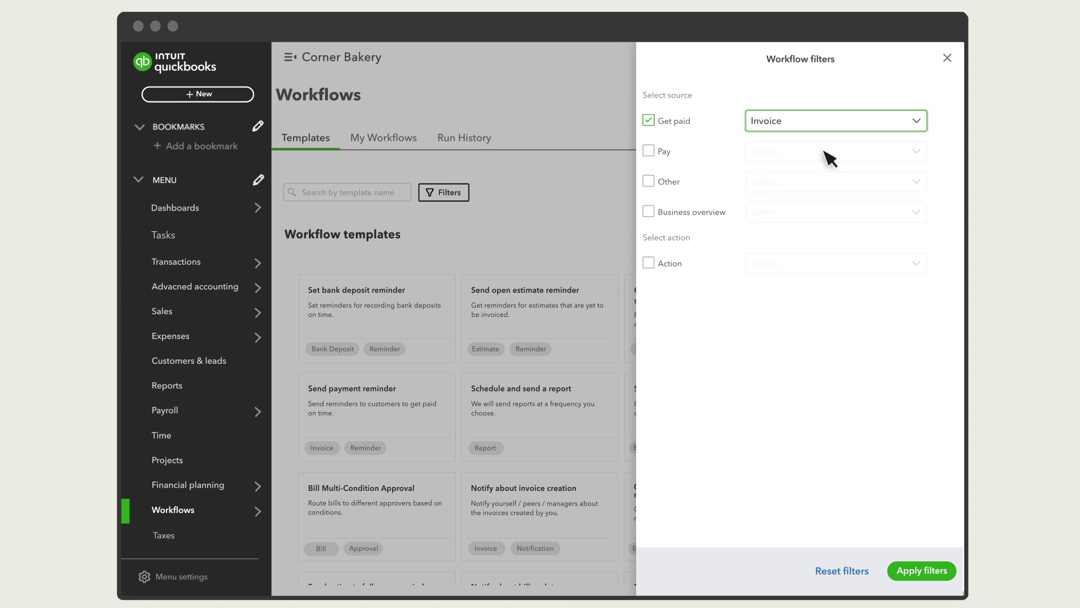
pyautogui.click(924, 577)
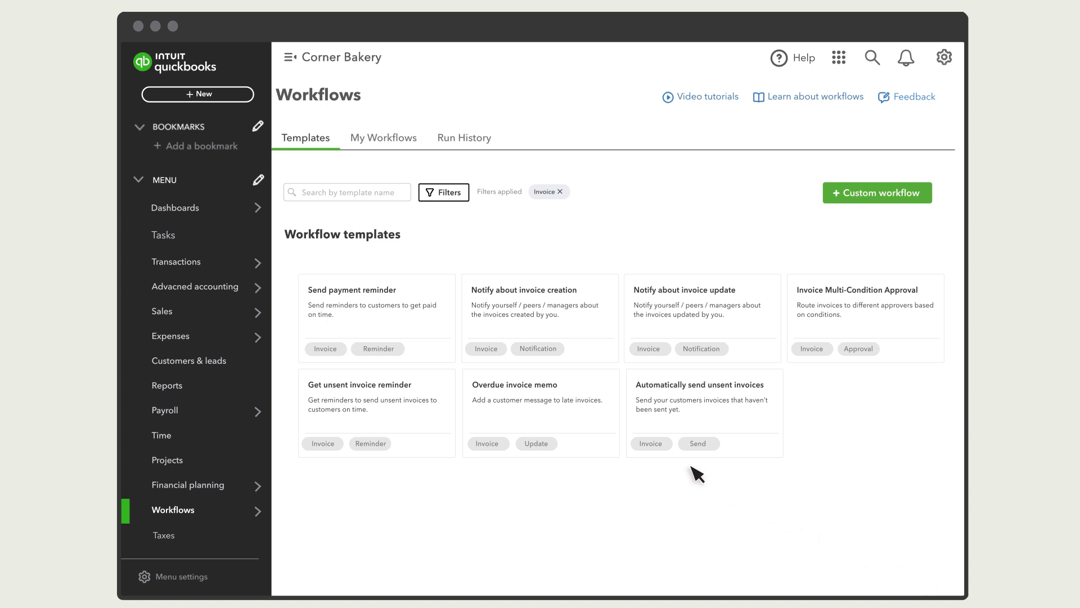
# Step: Start a workflow from Send payment reminder and name it 'Due in 5 days reminder'
pyautogui.click(387, 325)
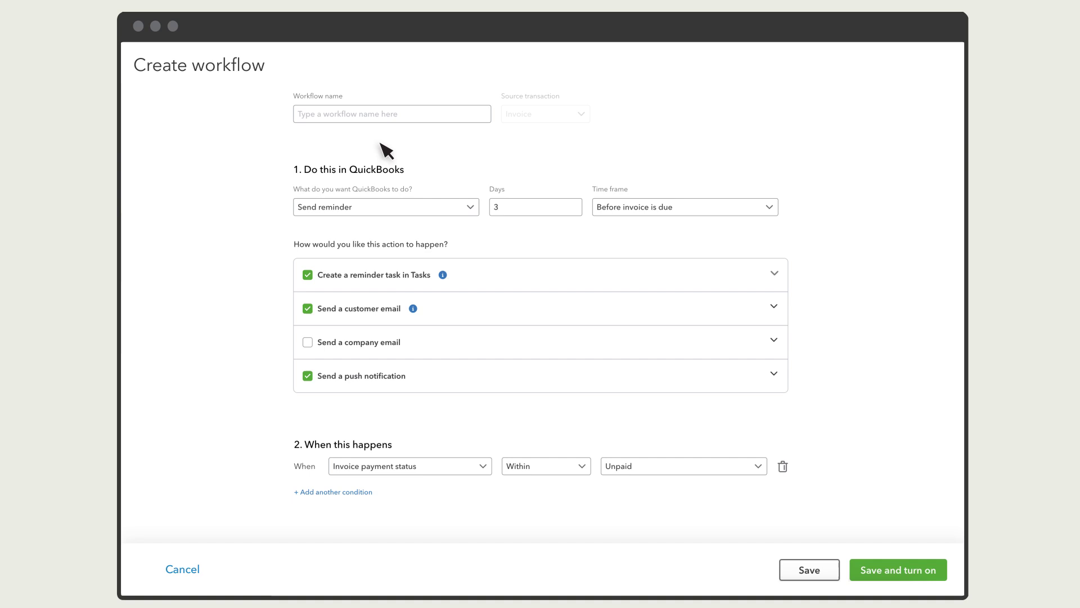
pyautogui.click(387, 118)
pyautogui.write('Due in 5 days reminder')
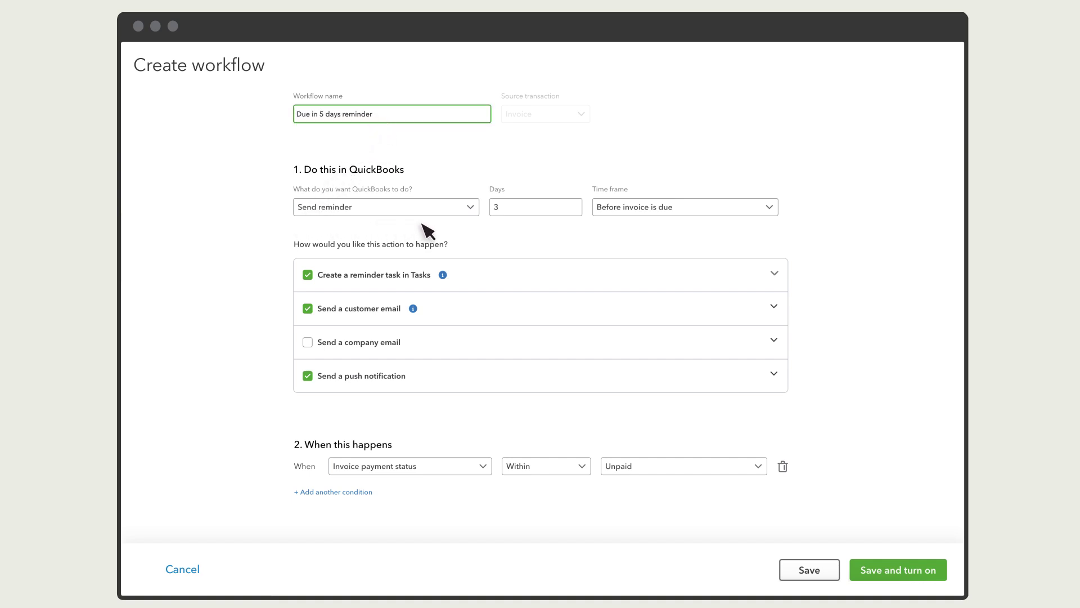
# Step: Change the reminder timing from 3 to 5 days before the invoice is due
pyautogui.click(510, 210)
pyautogui.press('BackSpace')
pyautogui.write('5')
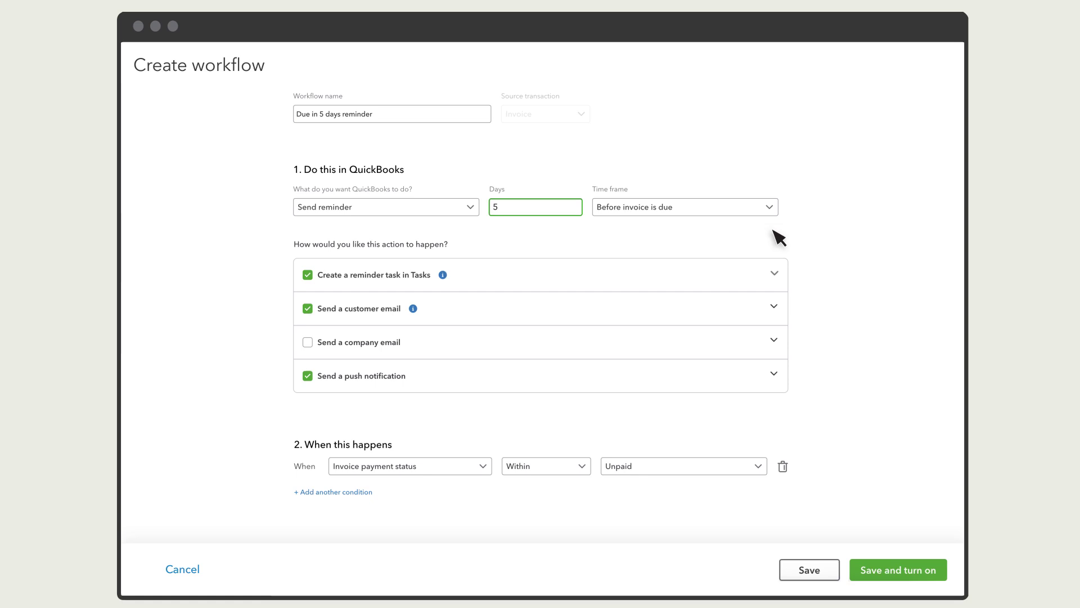
# Step: Drop the reminder task and append 'and is due in 5 days' to the customer email message
pyautogui.click(776, 274)
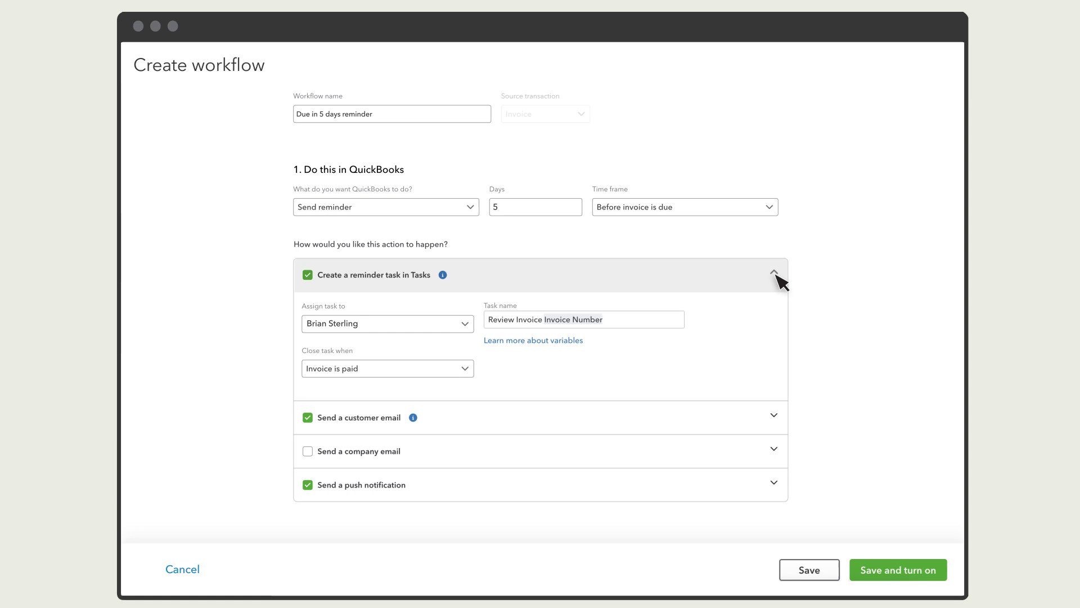
pyautogui.click(308, 275)
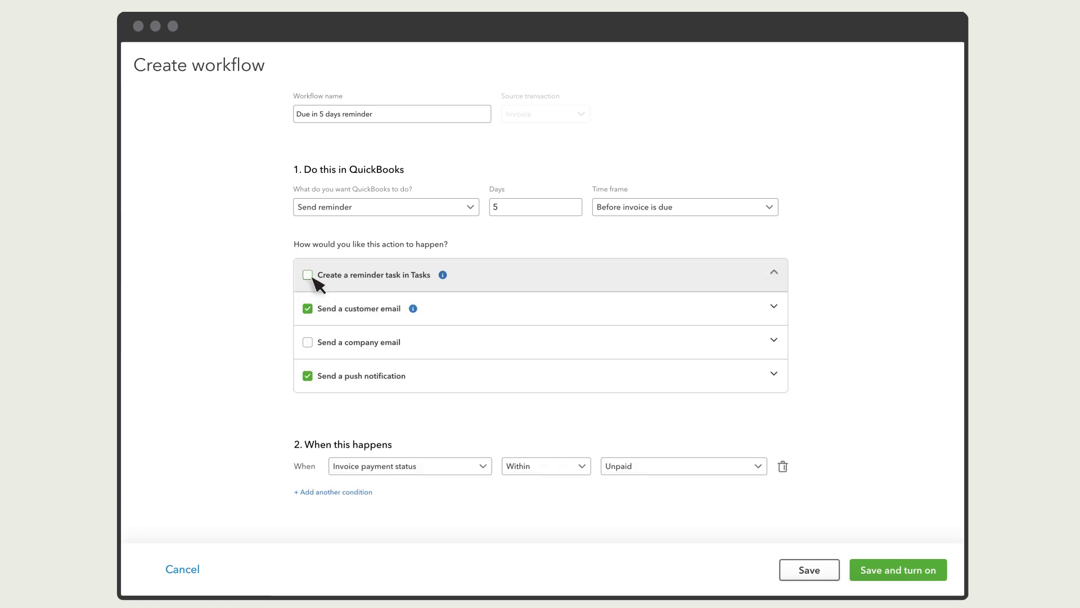
pyautogui.click(448, 312)
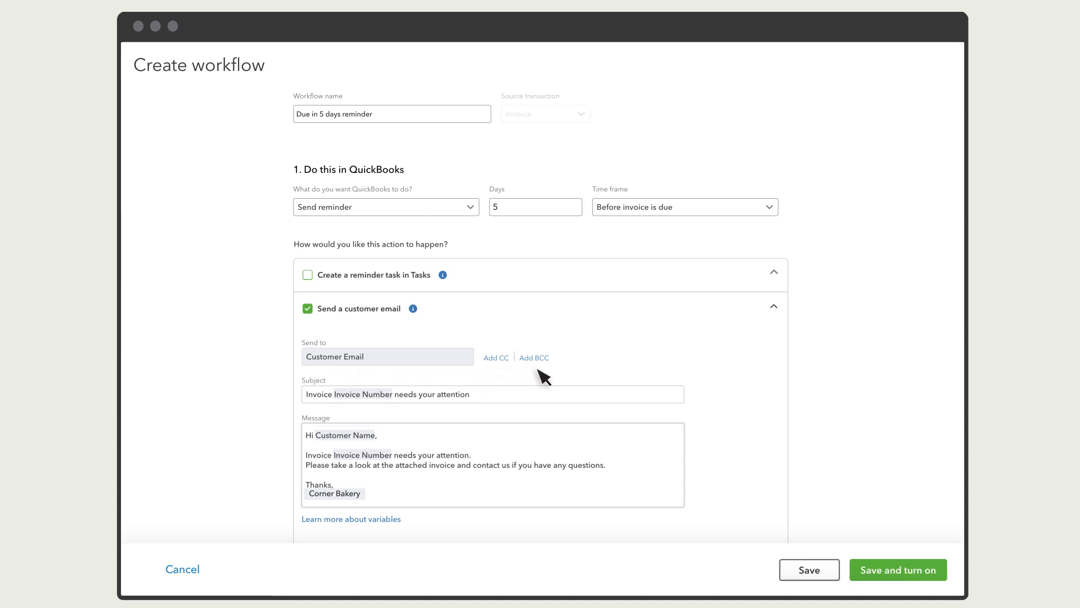
pyautogui.click(474, 458)
pyautogui.press('BackSpace')
pyautogui.write('and is due in 5 days')
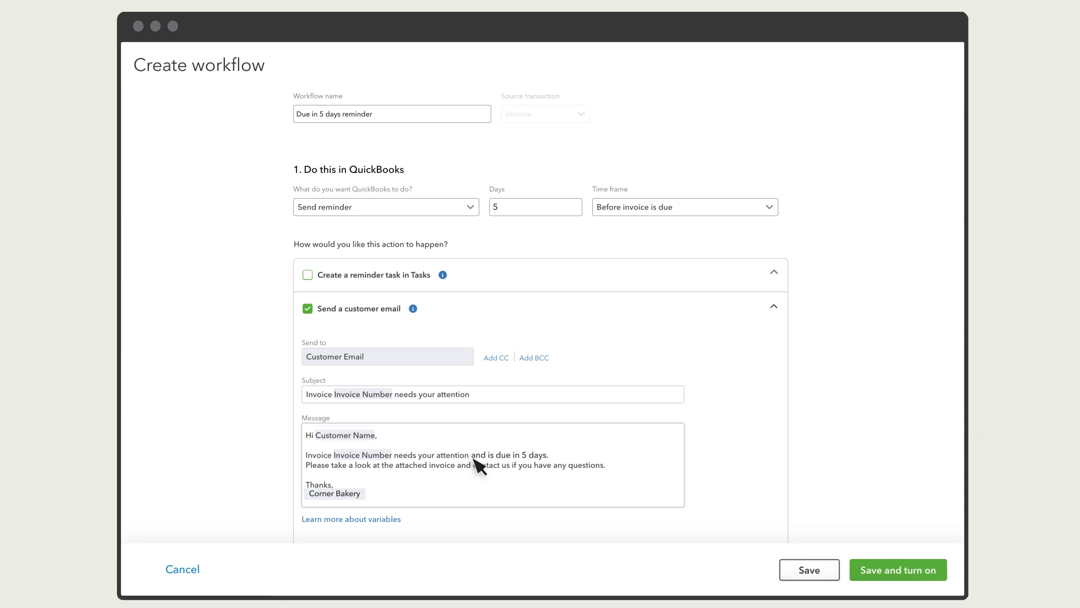
pyautogui.click(441, 314)
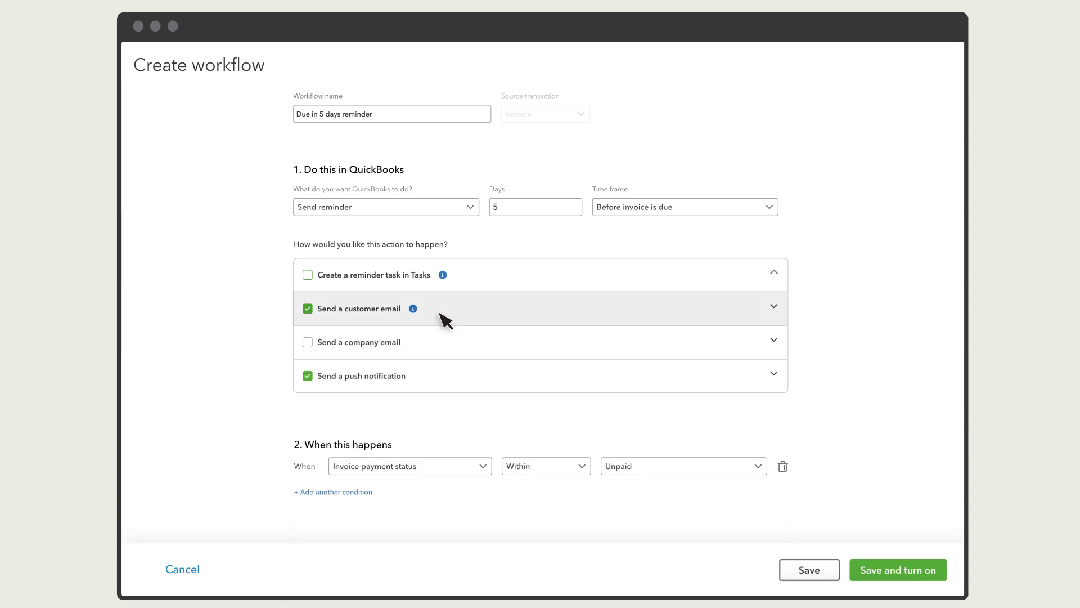
# Step: Turn on the company email and turn off the push notification
pyautogui.click(444, 344)
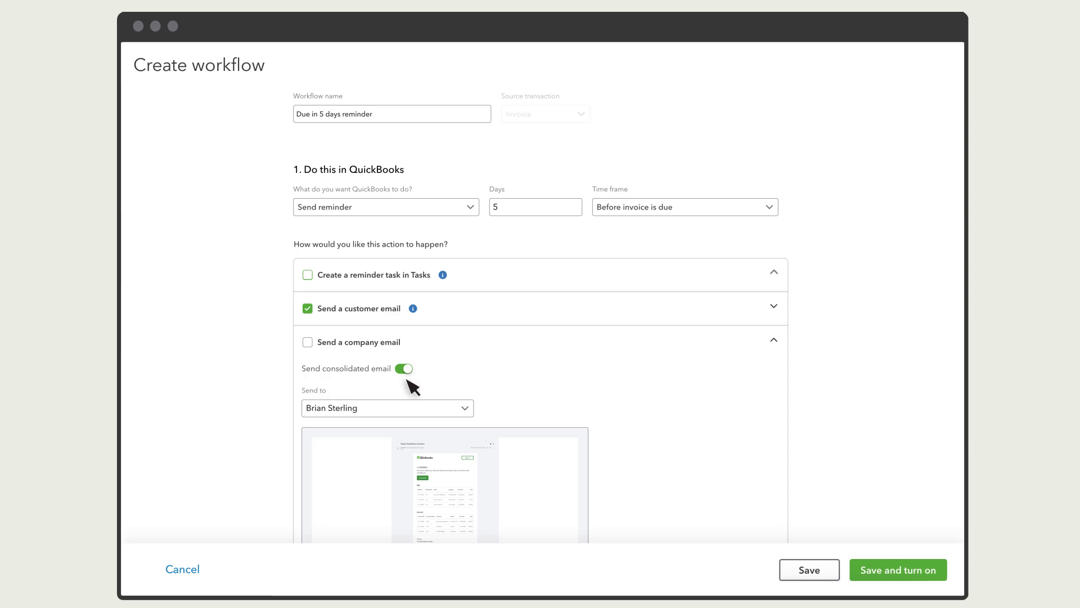
pyautogui.click(308, 342)
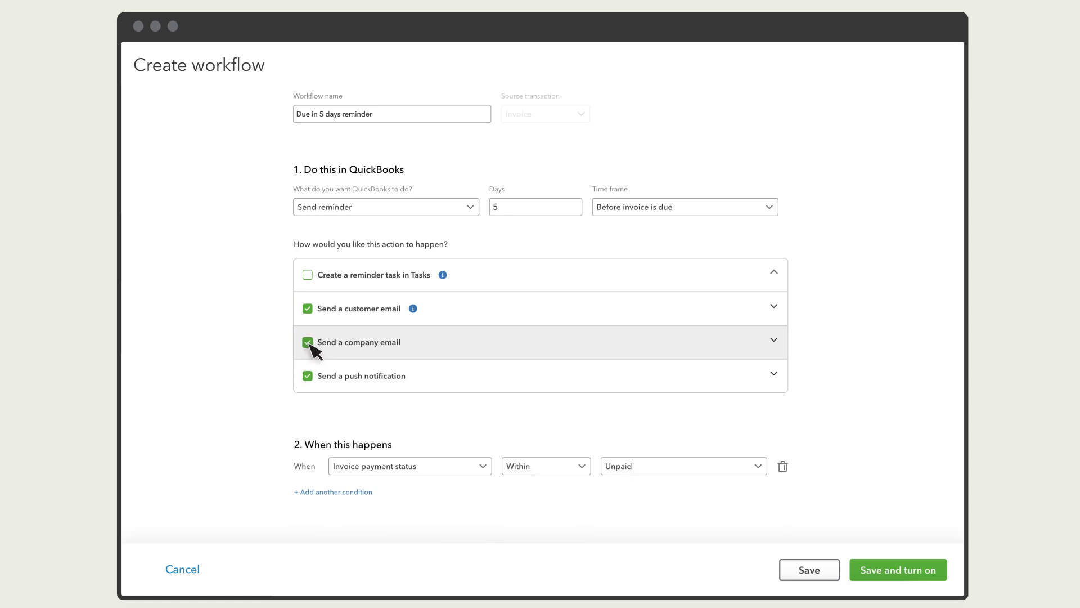
pyautogui.click(423, 381)
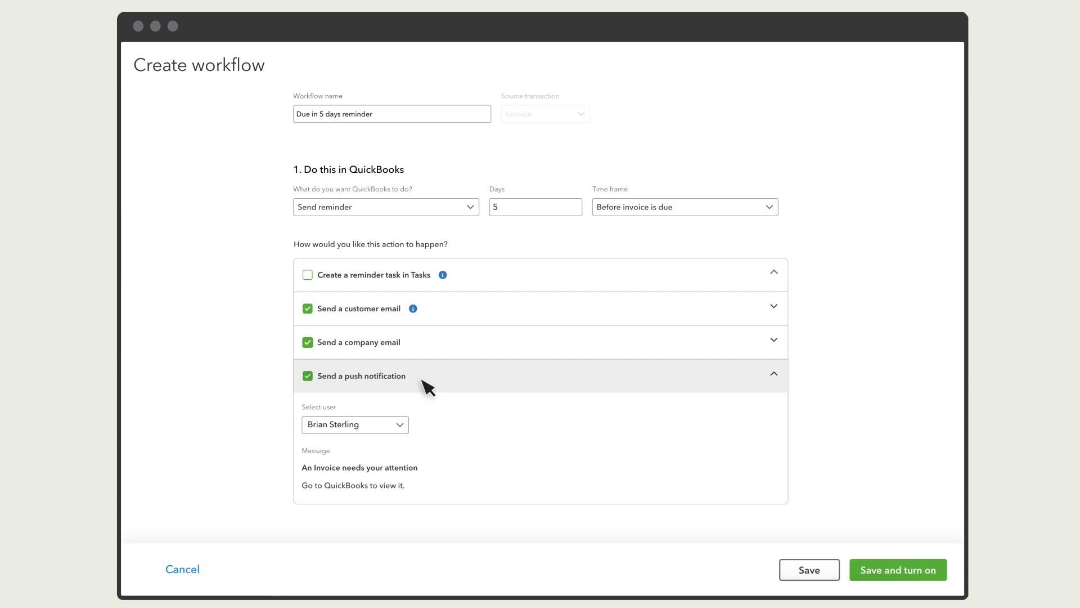
pyautogui.click(308, 376)
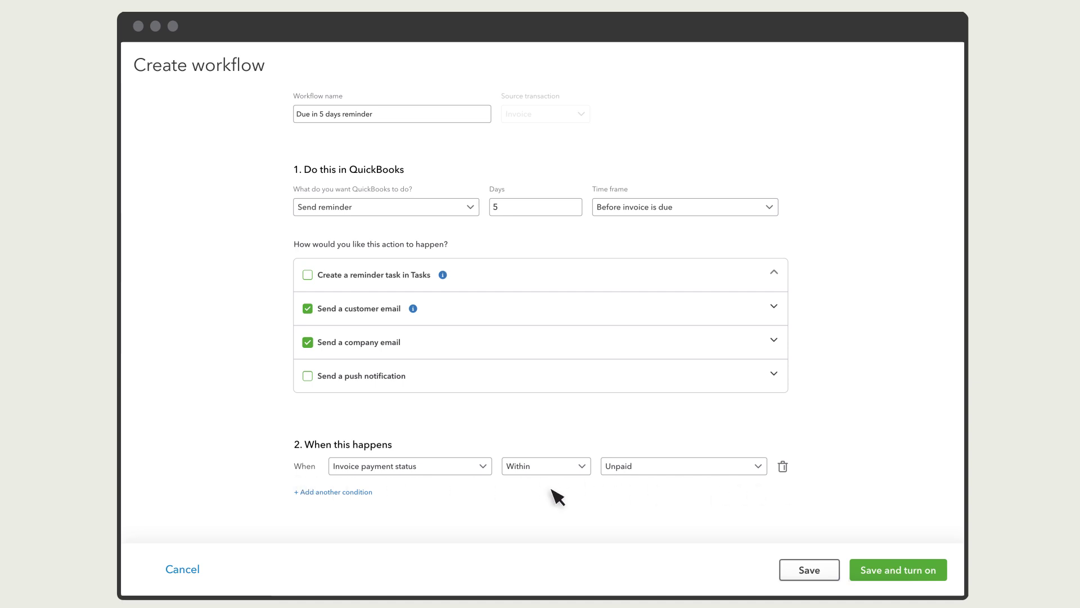
# Step: Add a second condition: Invoice amount greater than or equal to 10
pyautogui.click(338, 493)
pyautogui.click(478, 494)
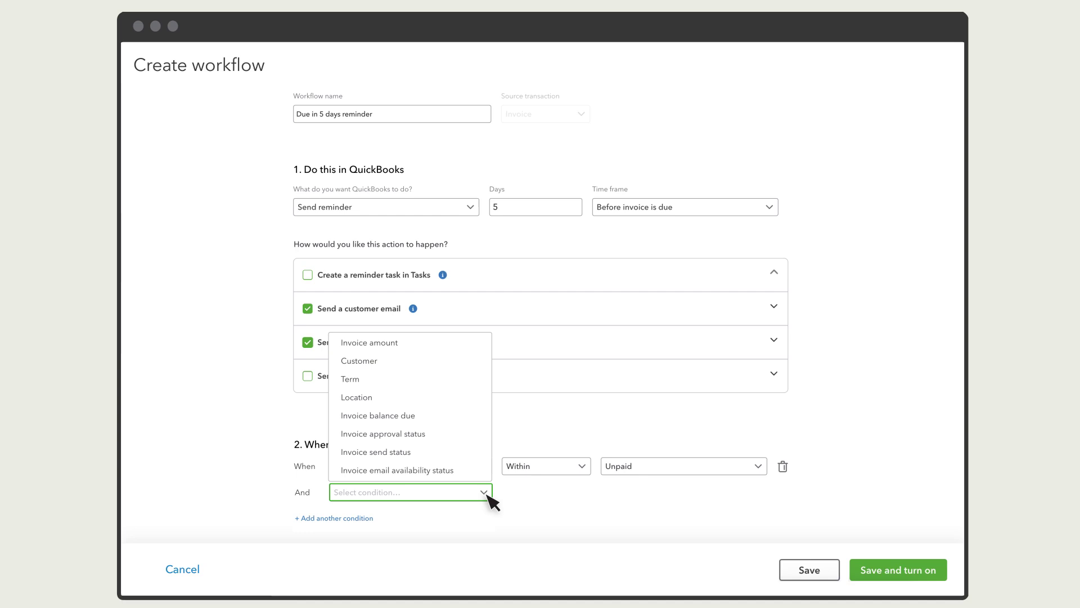
pyautogui.click(392, 369)
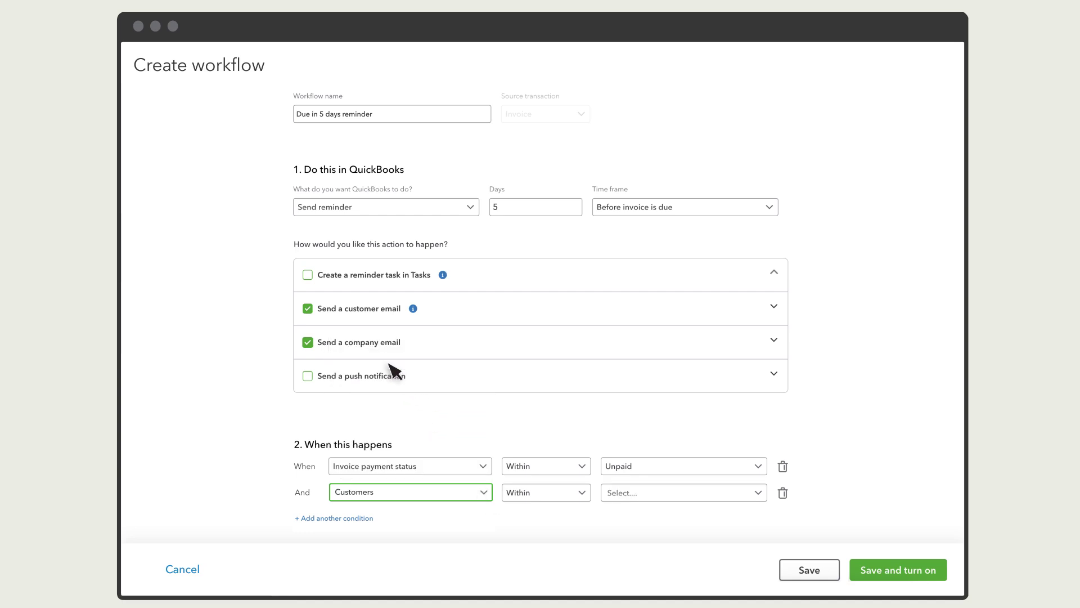
pyautogui.click(483, 493)
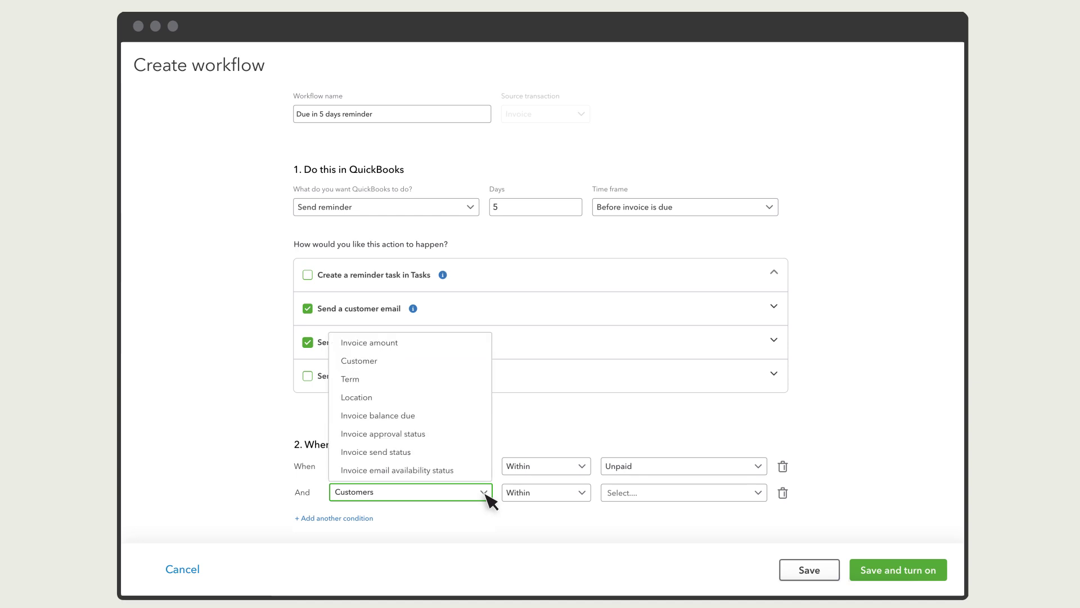
pyautogui.click(416, 349)
pyautogui.click(585, 499)
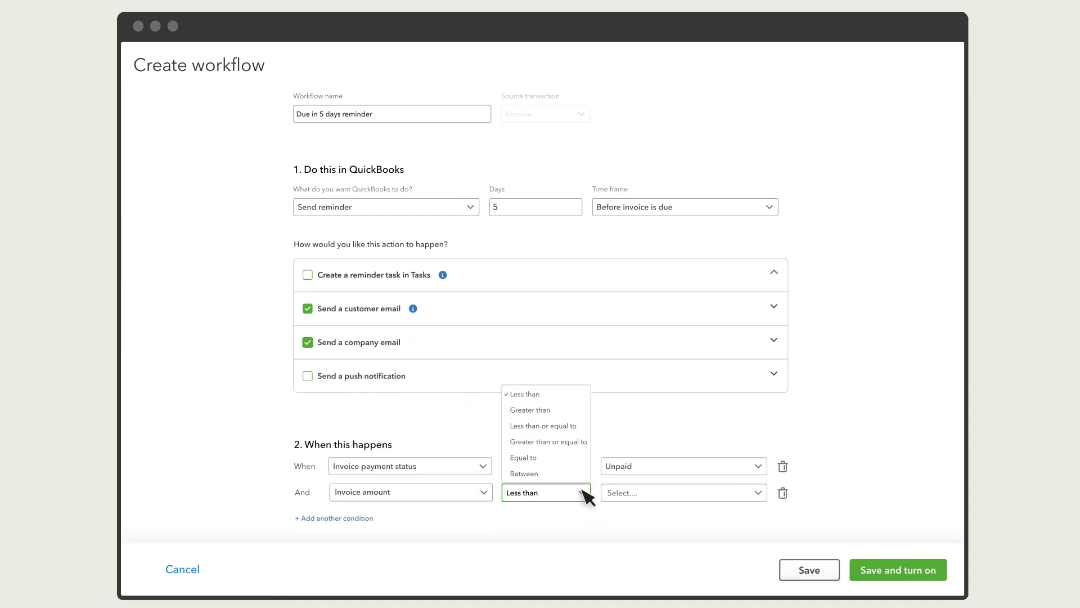
pyautogui.click(570, 445)
pyautogui.click(610, 494)
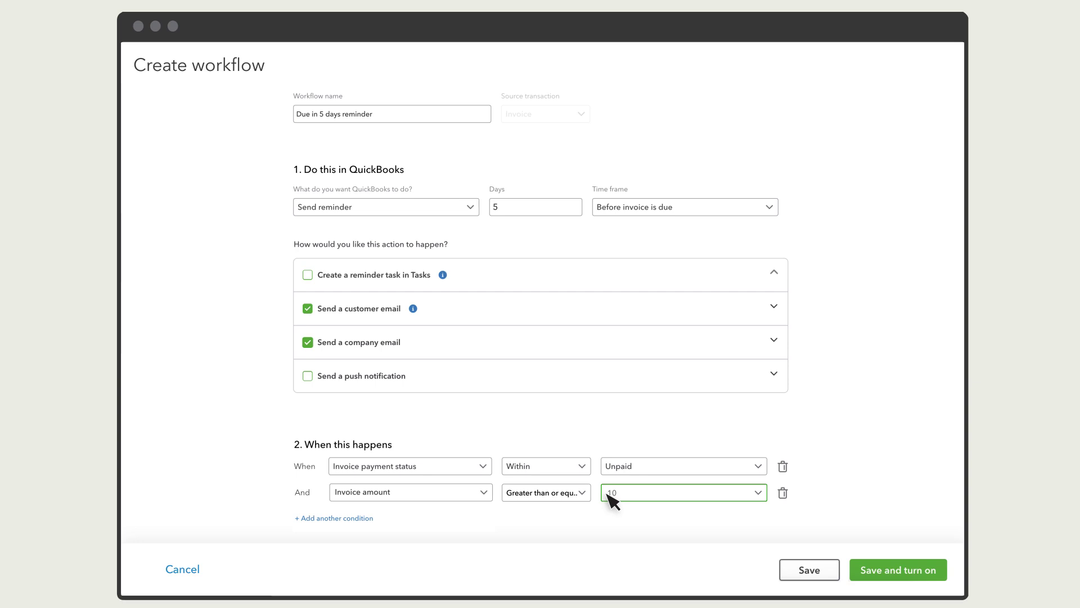
# Step: Save and turn on the workflow, then switch it off in My Workflows
pyautogui.click(910, 578)
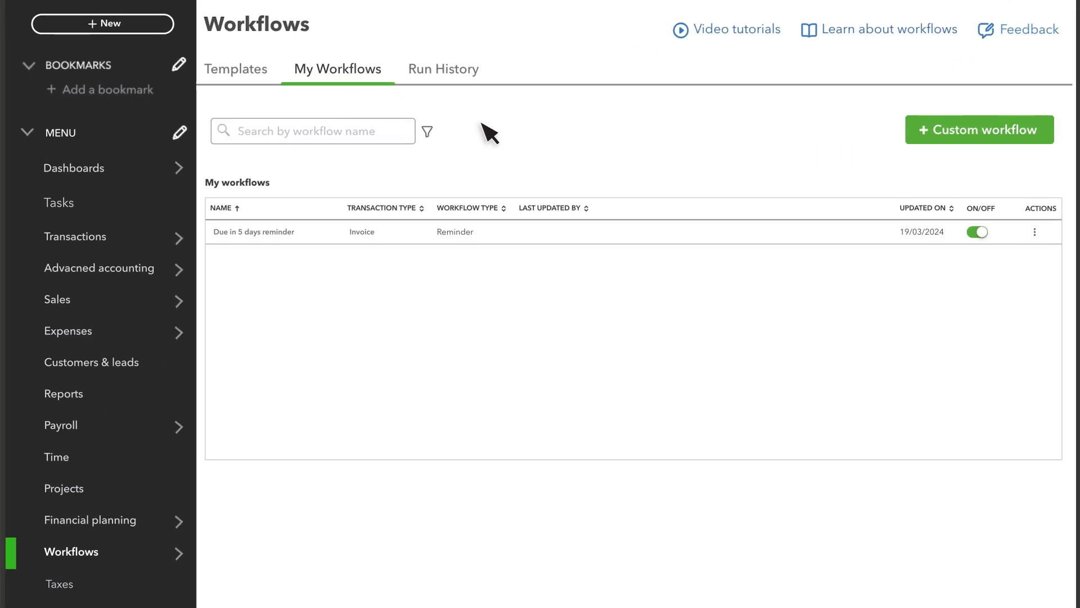
pyautogui.click(1035, 232)
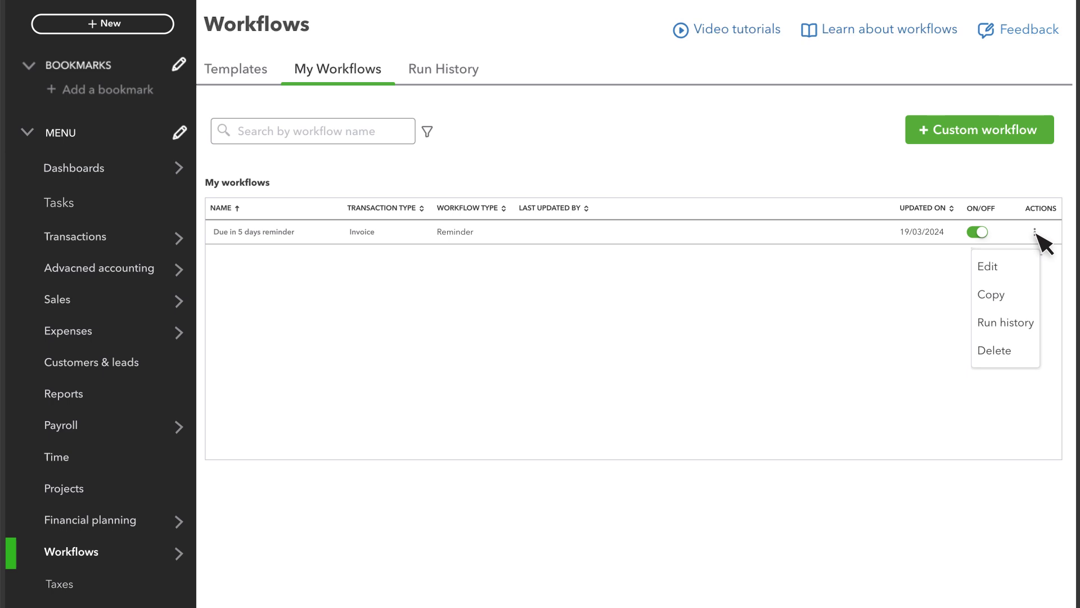
pyautogui.click(1035, 232)
pyautogui.click(979, 232)
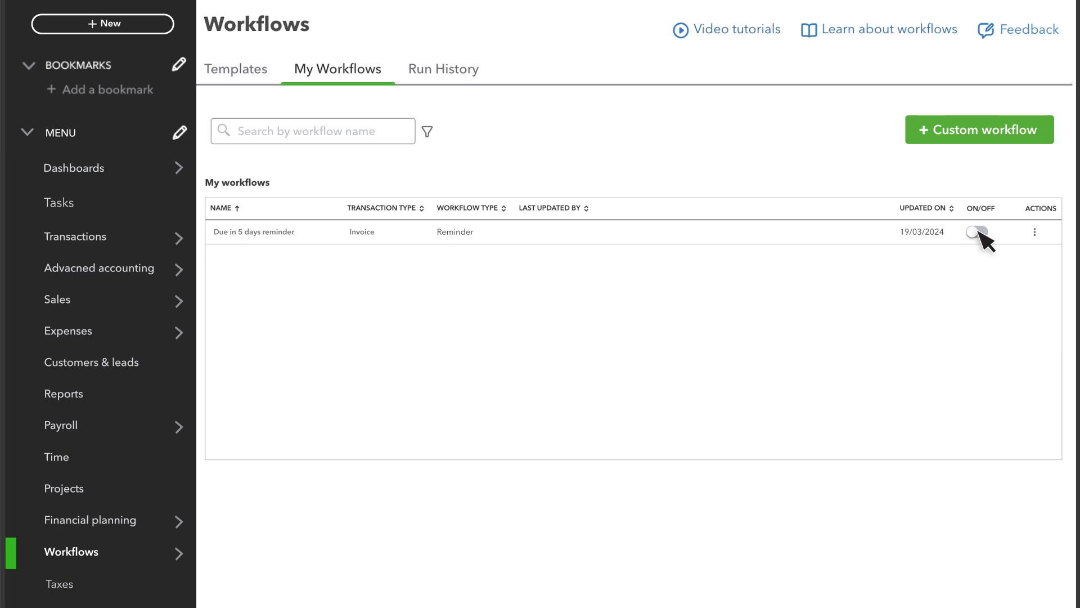
pyautogui.click(243, 82)
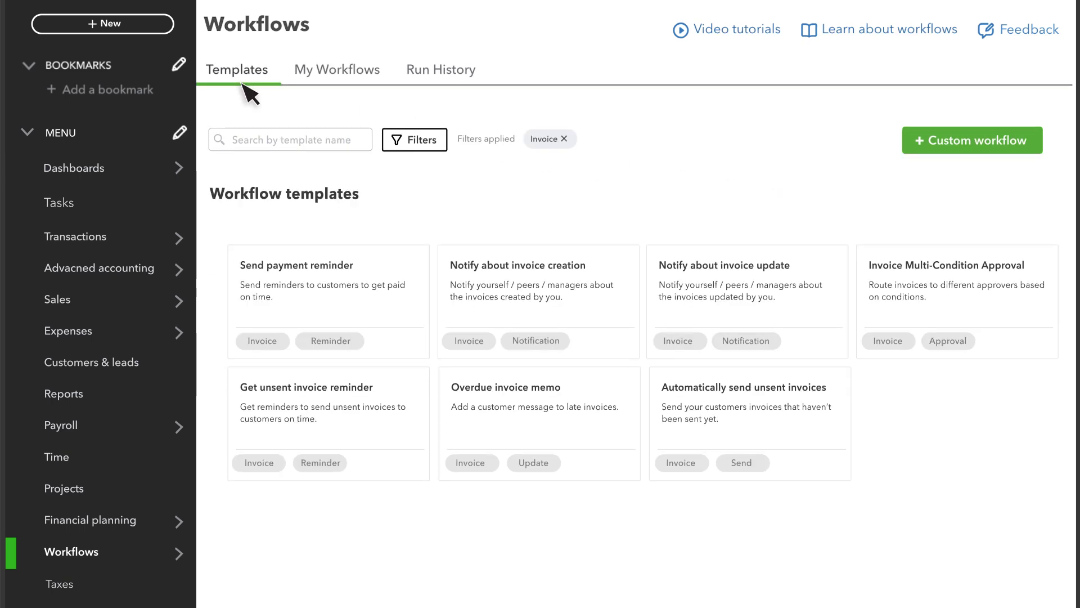